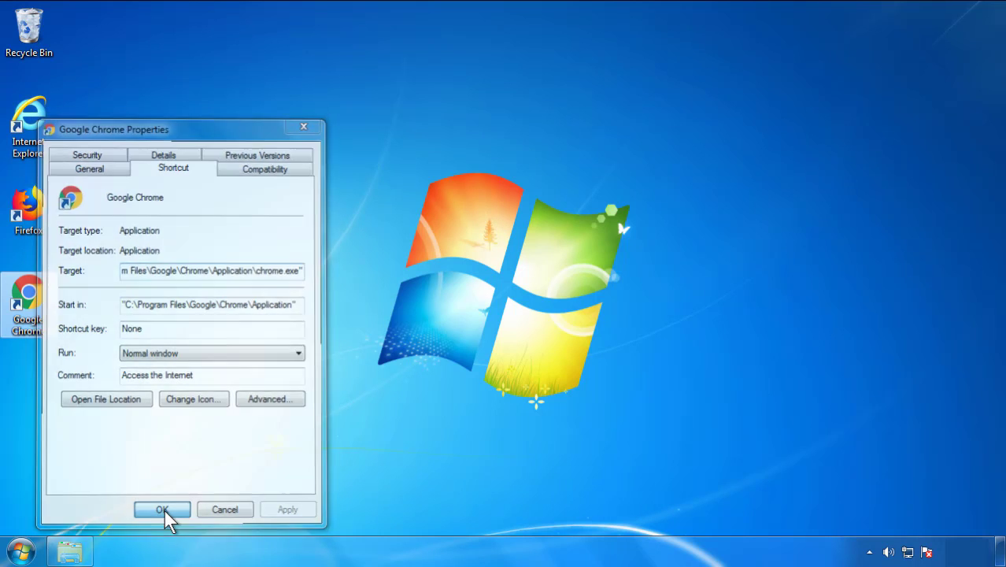
Step: Close the Google Chrome shortcut's Properties dialog after checking its Target
{"action": "left_click", "coordinate": [21, 550]}
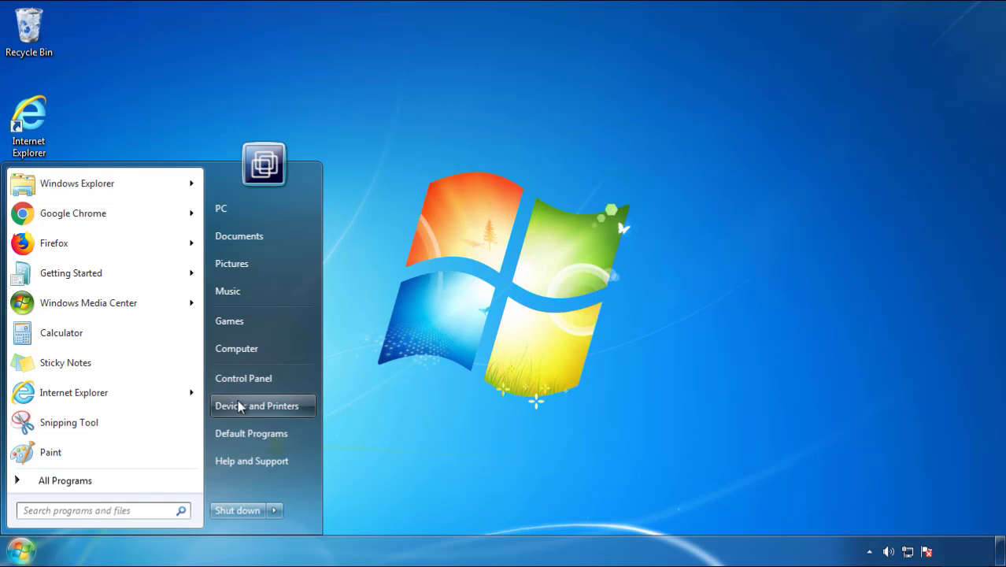
Step: Open Control Panel's Uninstall a program list sorted with the newest installs first
{"action": "left_click", "coordinate": [252, 370]}
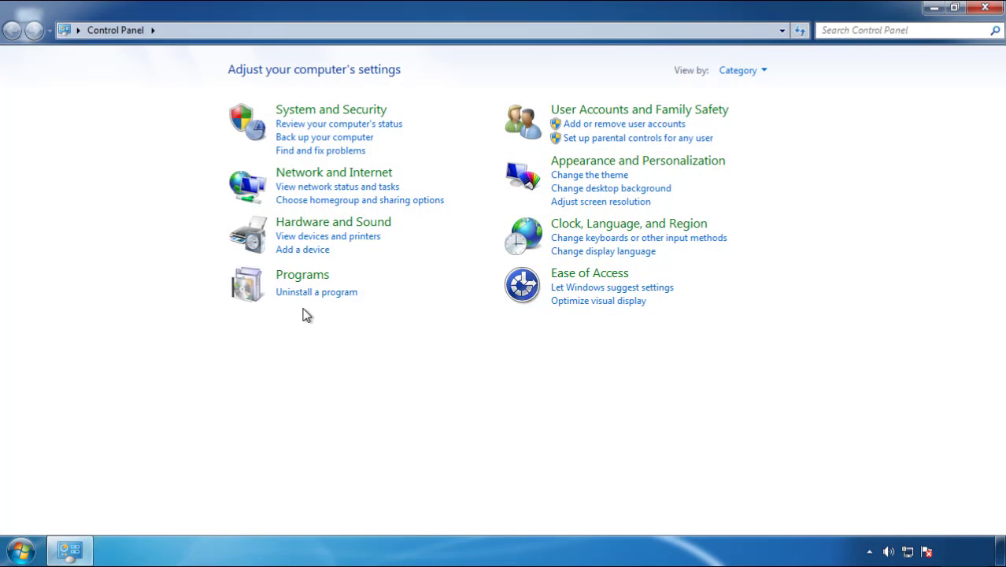
{"action": "left_click", "coordinate": [315, 293]}
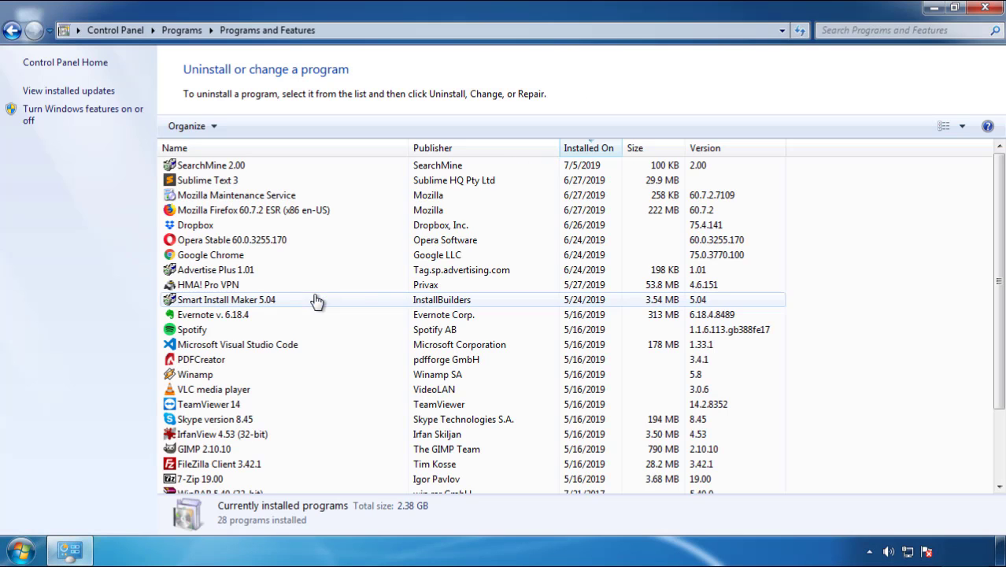
{"action": "left_click", "coordinate": [590, 149]}
{"action": "left_click", "coordinate": [584, 149]}
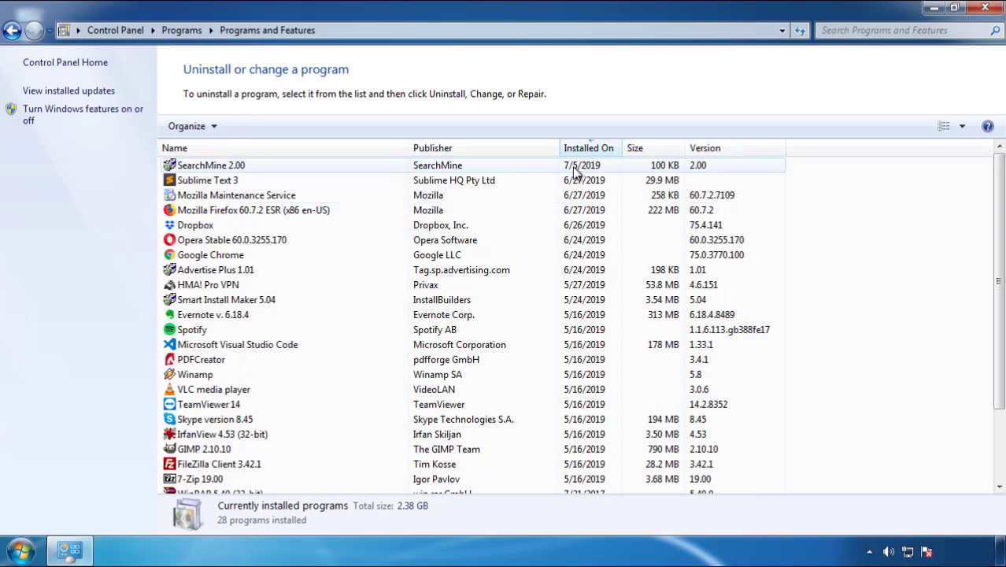
Step: Uninstall SearchMine 2.00 and finish its removal wizard
{"action": "left_click", "coordinate": [214, 167]}
{"action": "left_click", "coordinate": [250, 127]}
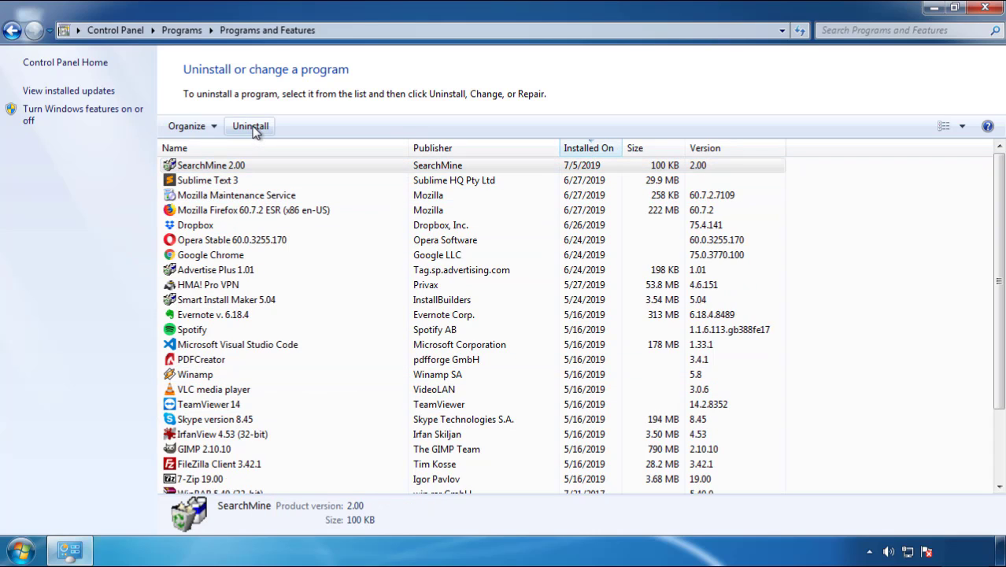
{"action": "left_click", "coordinate": [586, 417]}
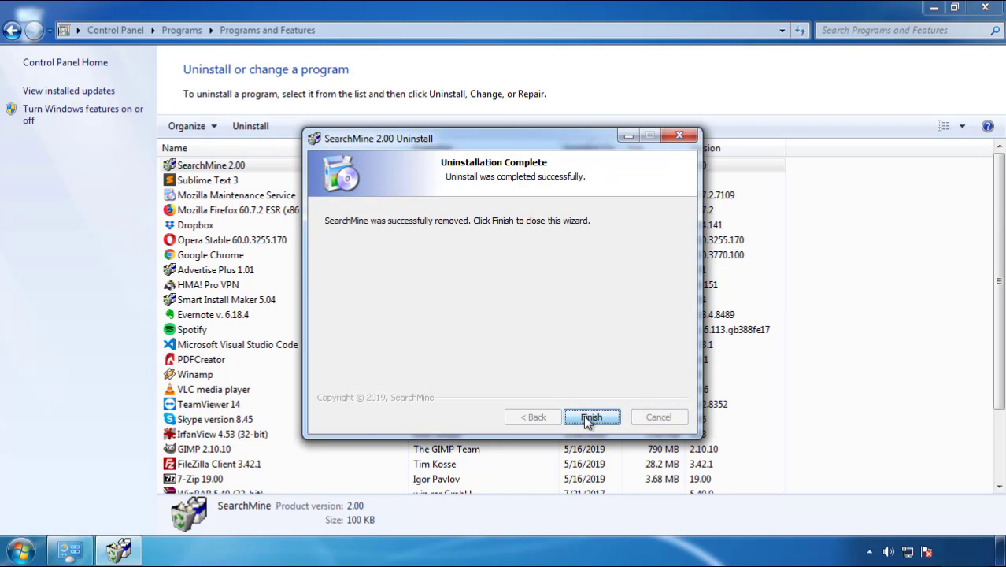
{"action": "left_click", "coordinate": [583, 415]}
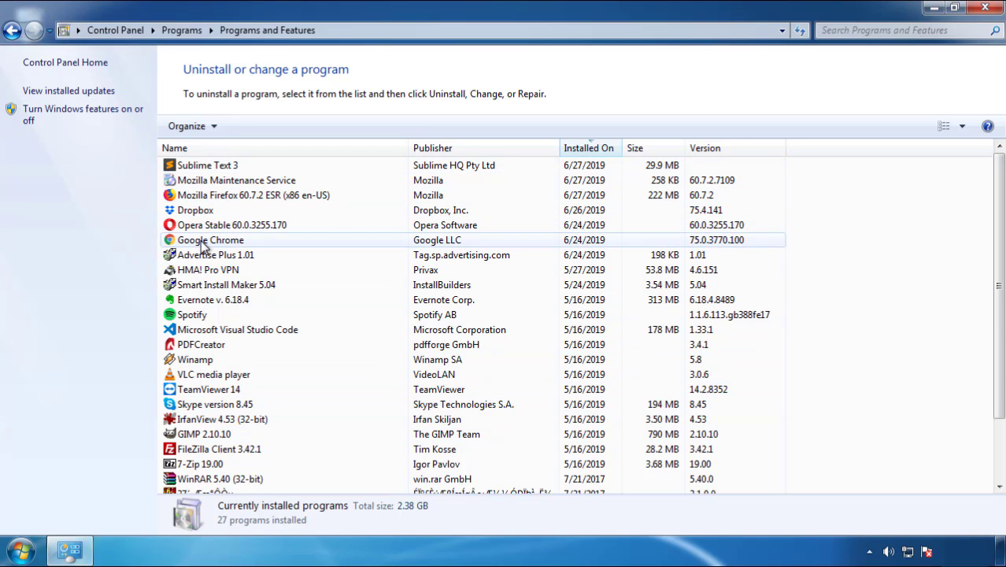
Step: Close Programs and Features and restart Windows, booting into Safe Mode
{"action": "left_click", "coordinate": [986, 10]}
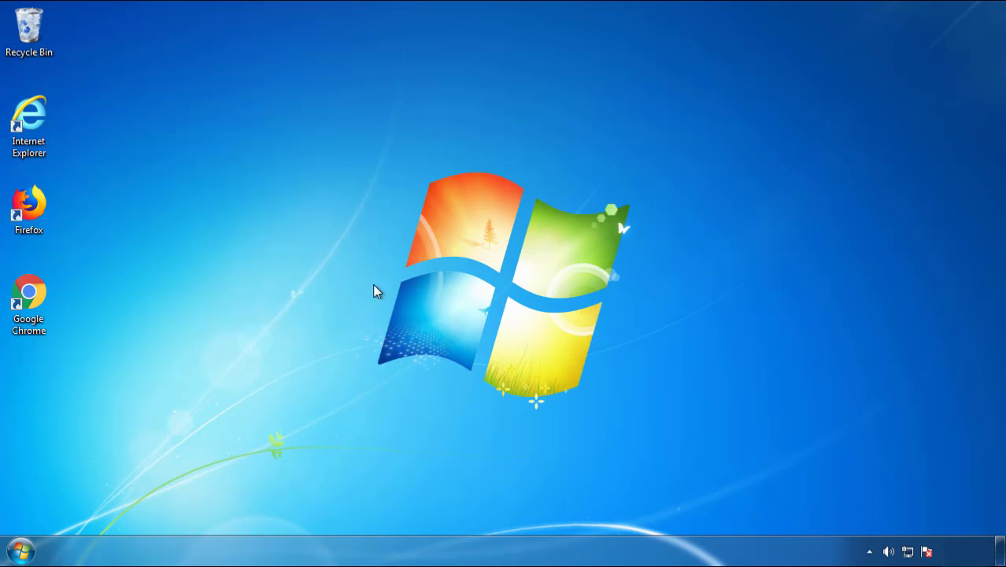
{"action": "left_click", "coordinate": [17, 554]}
{"action": "mouse_move", "coordinate": [271, 512]}
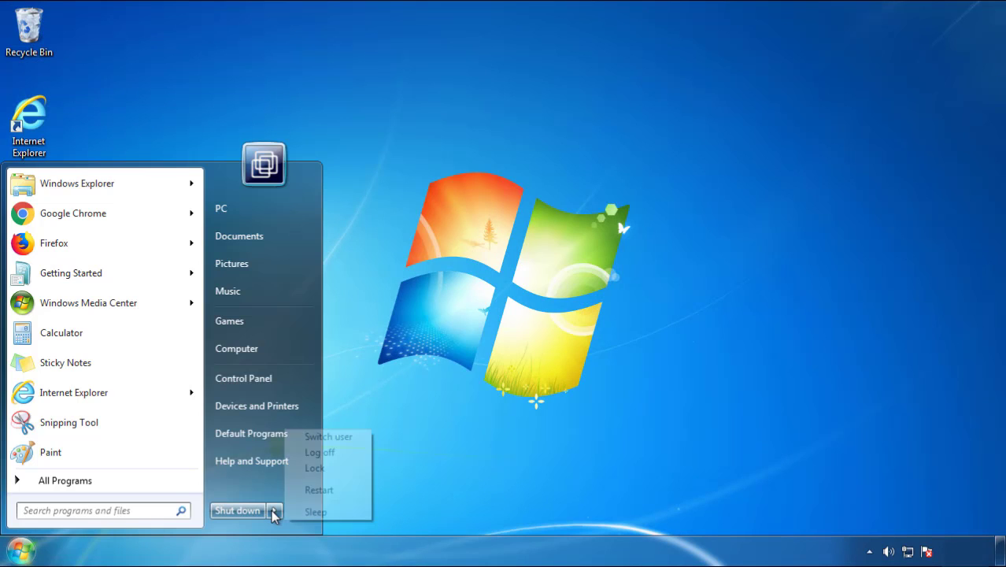
{"action": "left_click", "coordinate": [526, 430]}
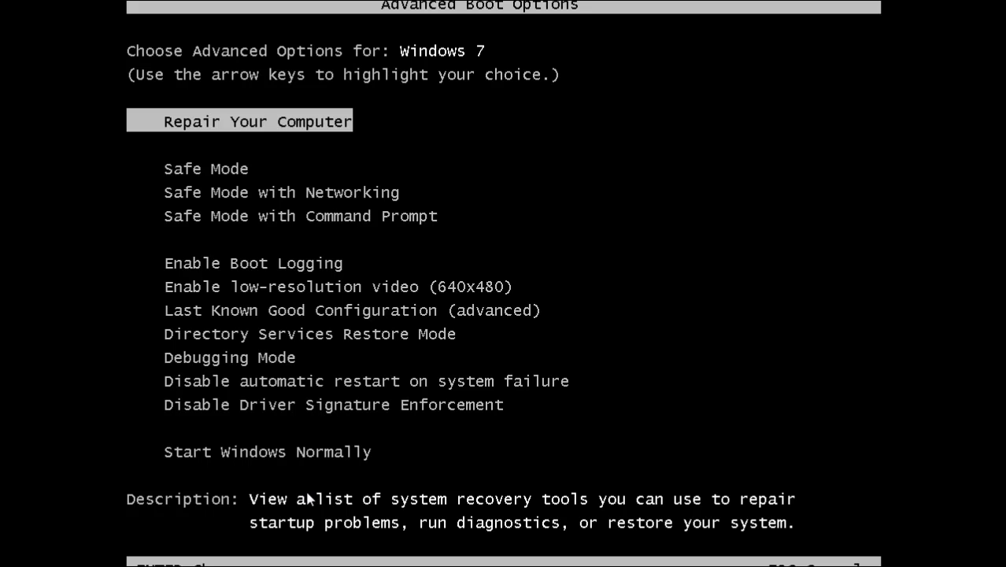
{"action": "key", "text": "Down"}
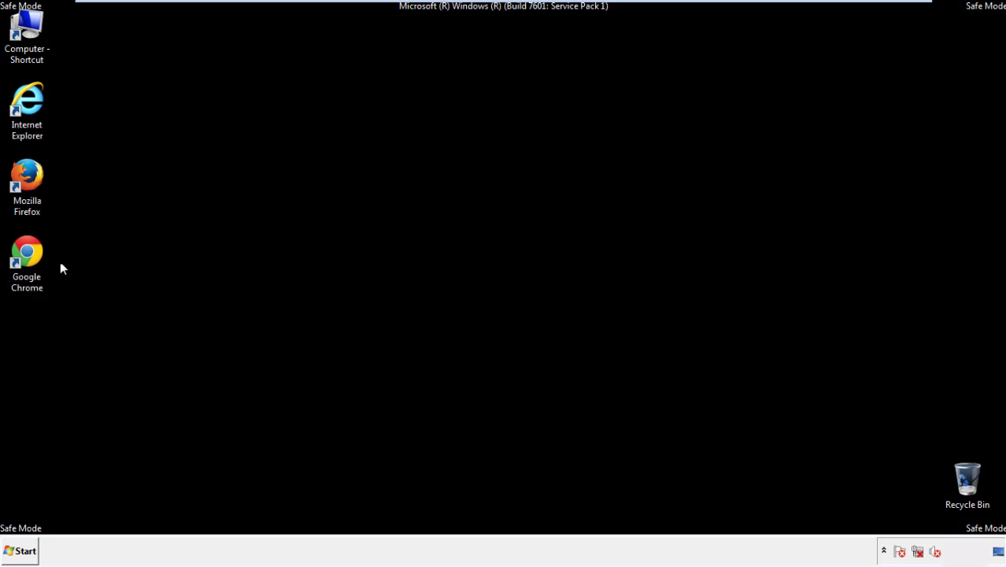
Step: Launch Firefox, decline the default-browser prompt, and keep the menu bar shown
{"action": "double_click", "coordinate": [36, 182]}
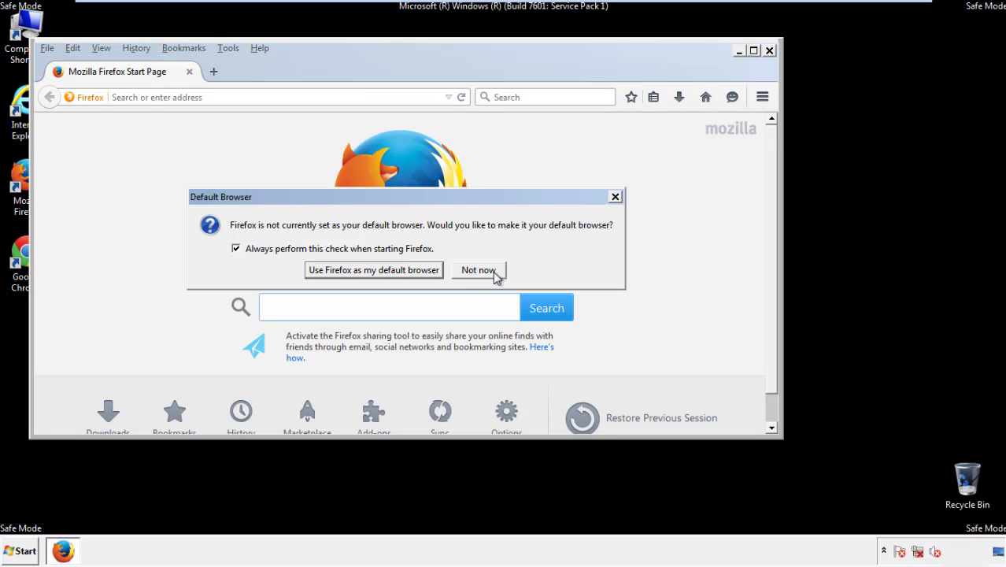
{"action": "left_click", "coordinate": [481, 270]}
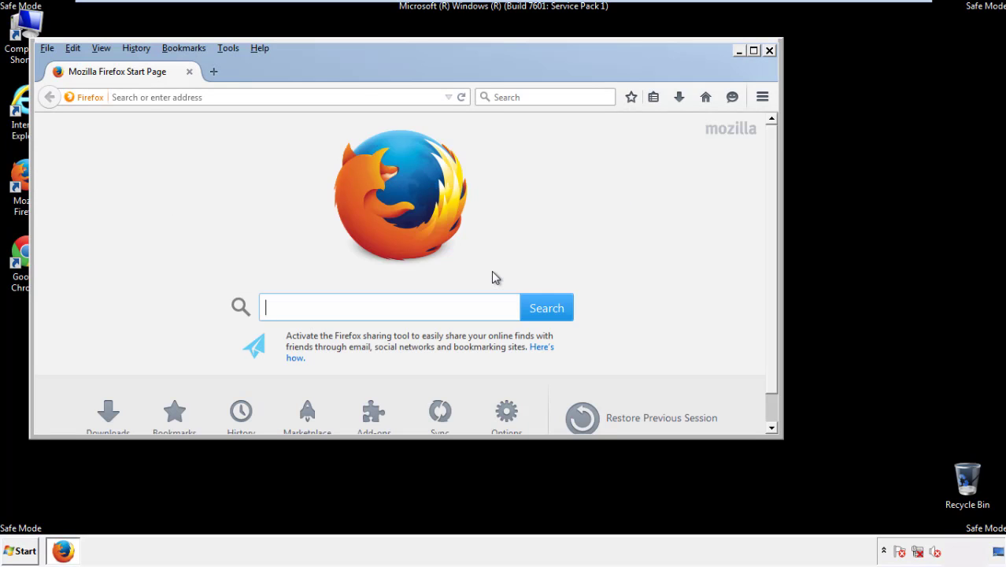
{"action": "right_click", "coordinate": [308, 63]}
{"action": "left_click", "coordinate": [339, 118]}
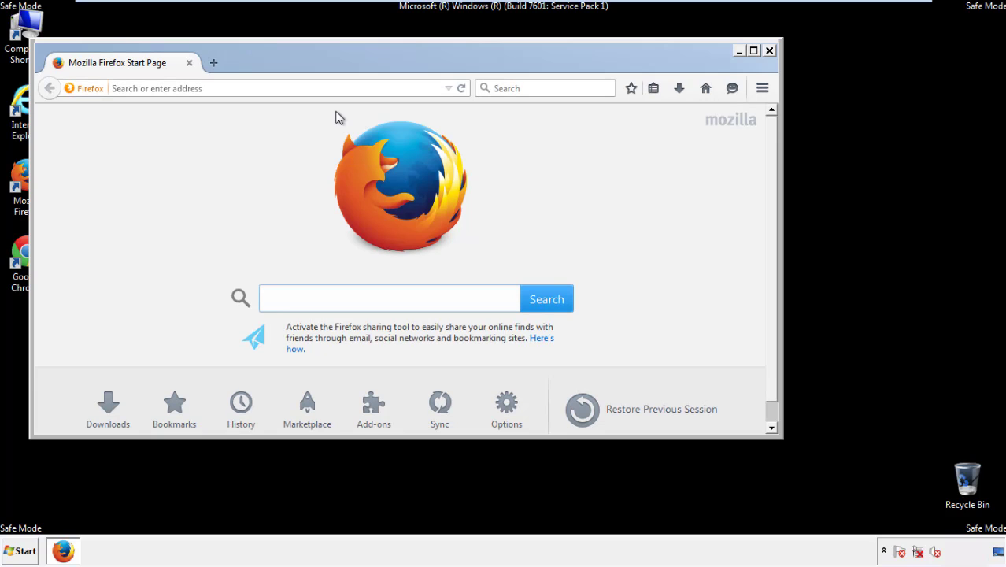
{"action": "right_click", "coordinate": [315, 63]}
{"action": "left_click", "coordinate": [339, 124]}
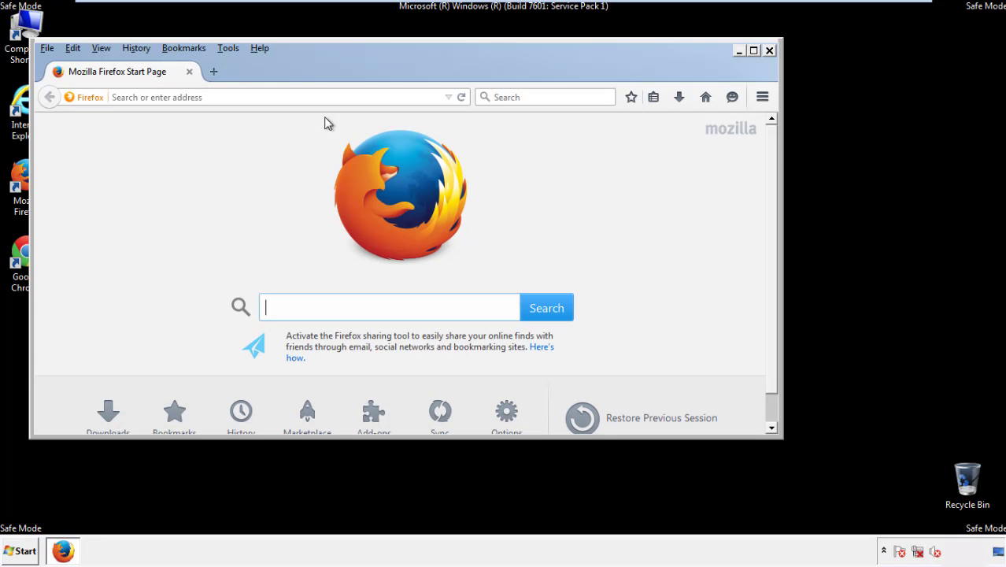
Step: Clear Firefox's recent history for time range Everything with every data type ticked
{"action": "left_click", "coordinate": [142, 52]}
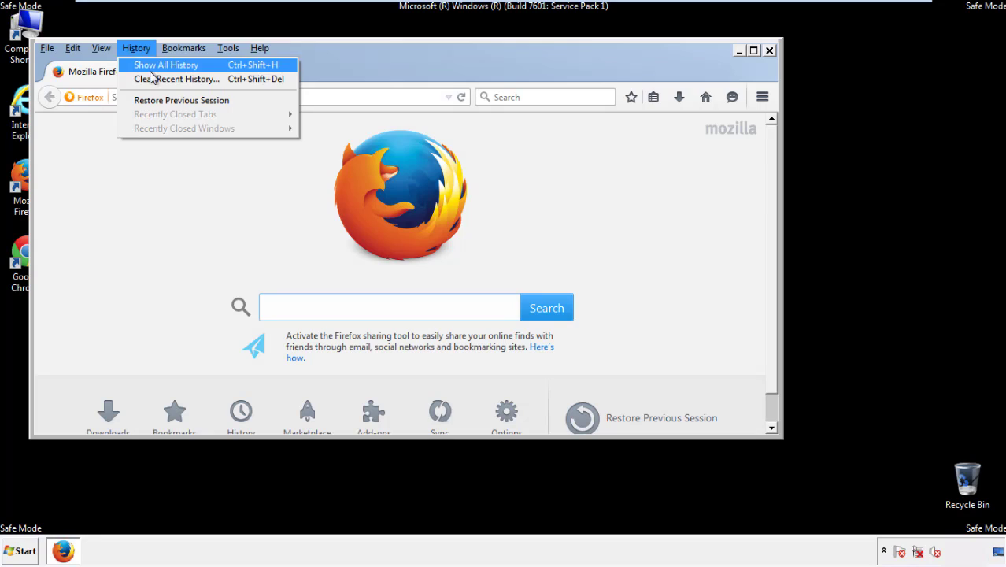
{"action": "left_click", "coordinate": [149, 77]}
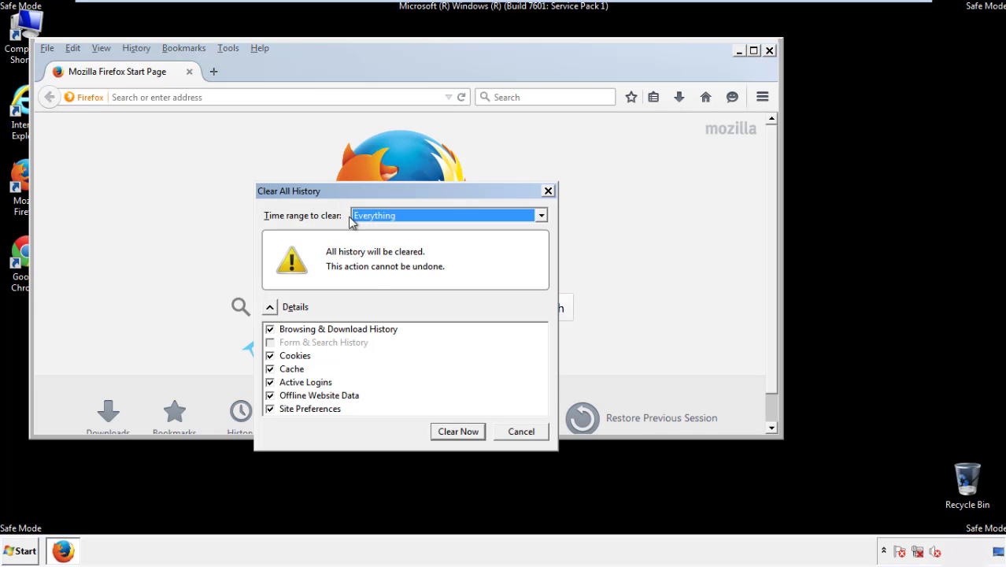
{"action": "left_click", "coordinate": [375, 217]}
{"action": "left_click", "coordinate": [376, 291]}
{"action": "left_click", "coordinate": [270, 395]}
{"action": "left_click", "coordinate": [270, 395]}
{"action": "left_click", "coordinate": [271, 410]}
{"action": "left_click", "coordinate": [270, 410]}
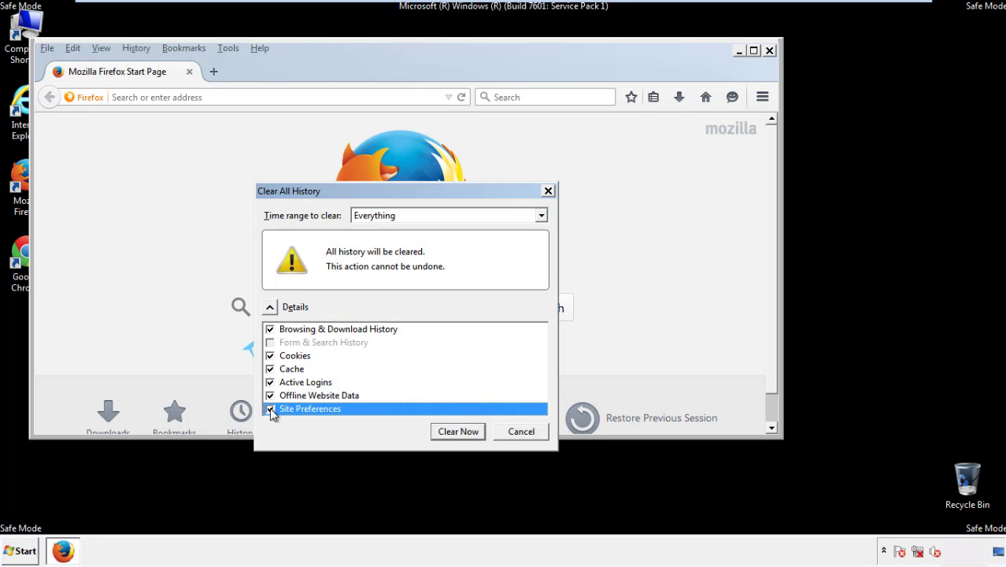
{"action": "left_click", "coordinate": [457, 431]}
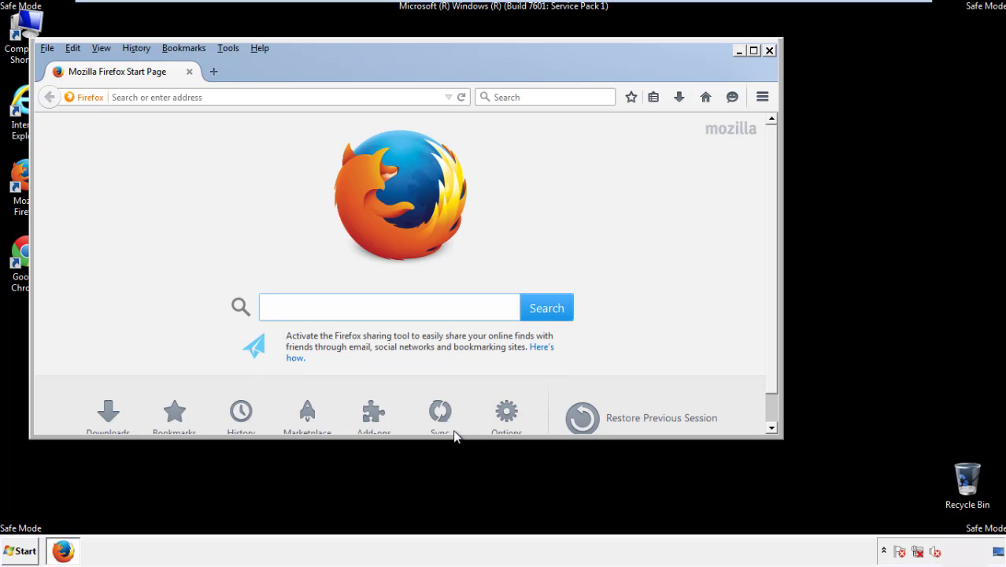
Step: Refresh Firefox to its defaults from the Troubleshooting Information page
{"action": "left_click", "coordinate": [260, 48]}
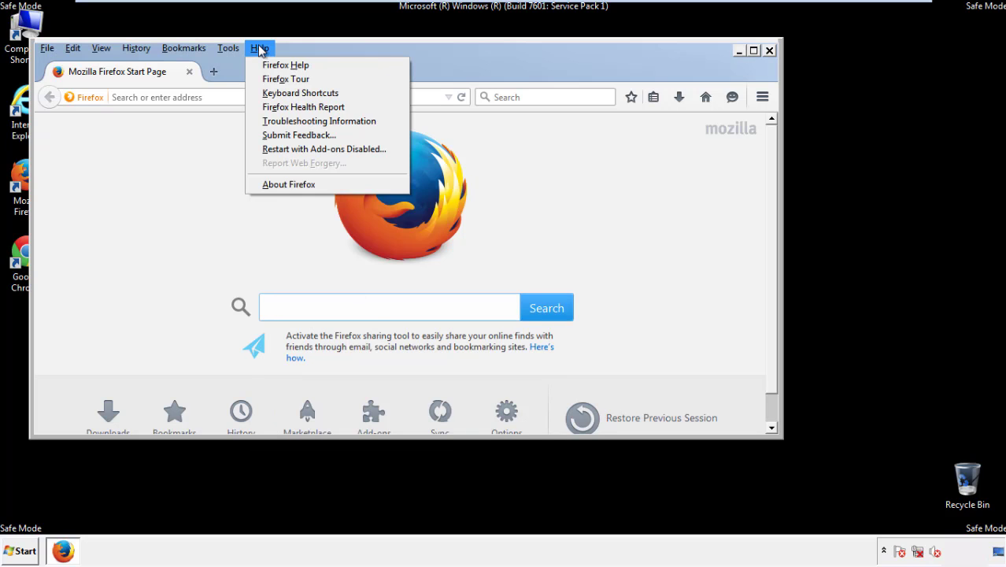
{"action": "left_click", "coordinate": [292, 121]}
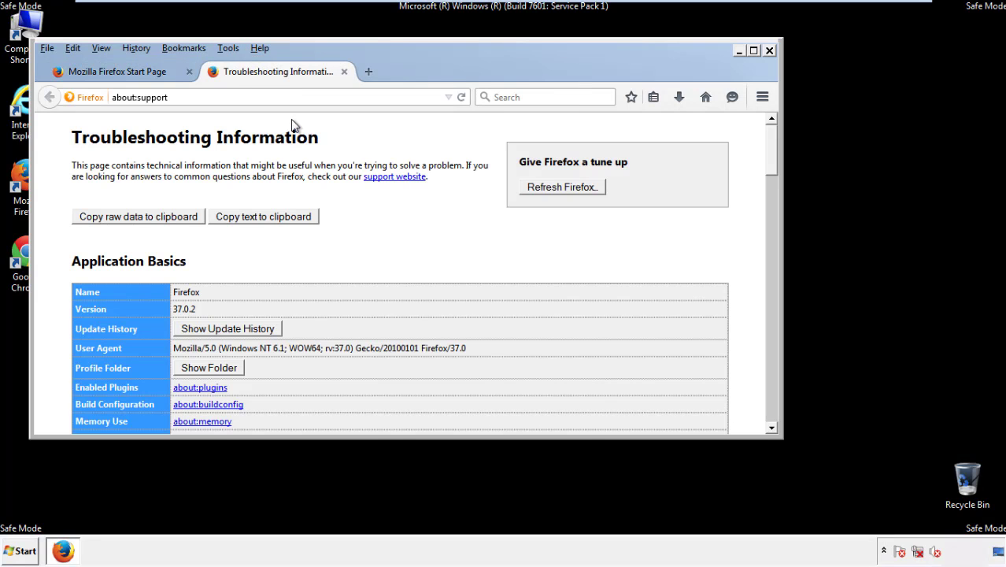
{"action": "left_click", "coordinate": [584, 191]}
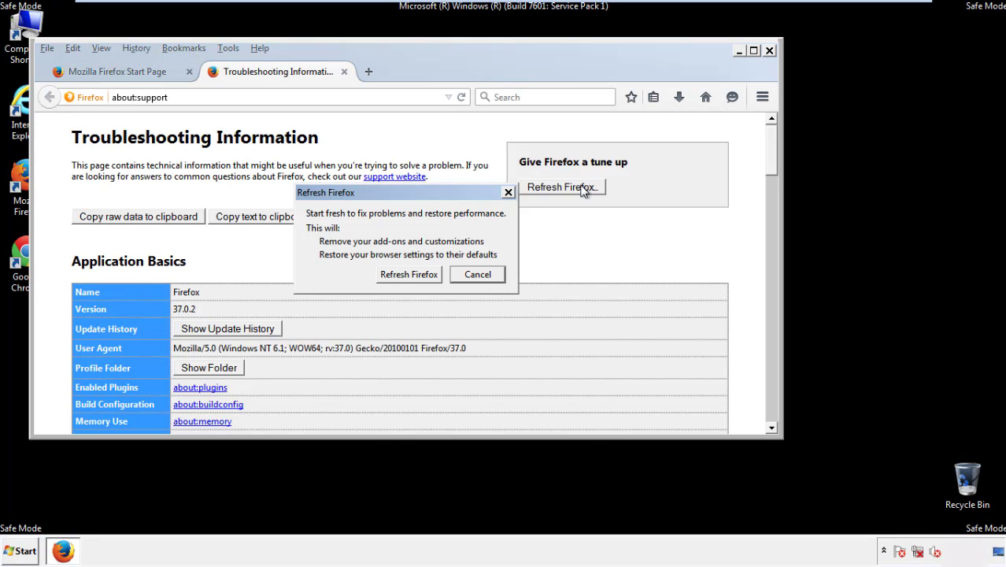
{"action": "left_click", "coordinate": [409, 274]}
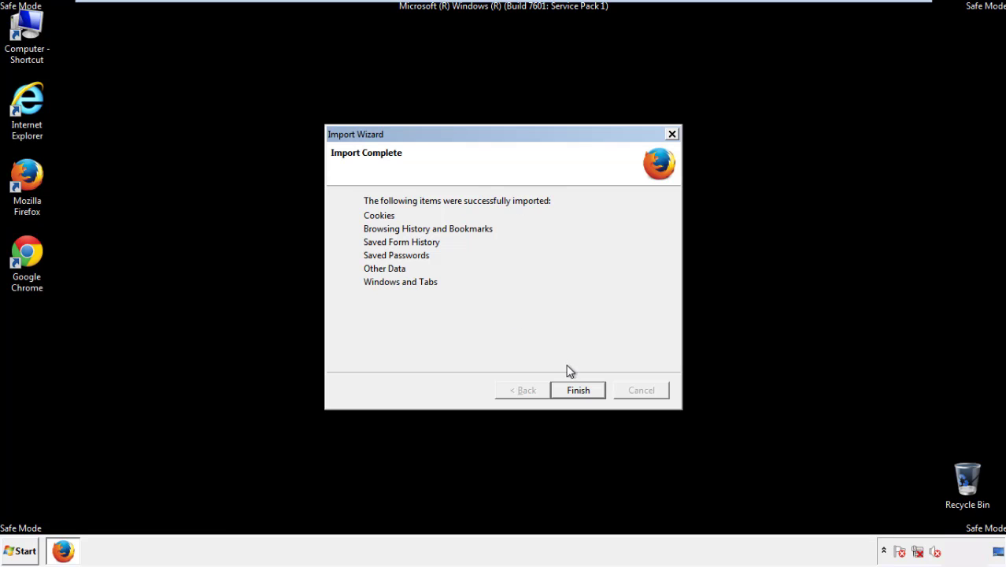
{"action": "left_click", "coordinate": [579, 391]}
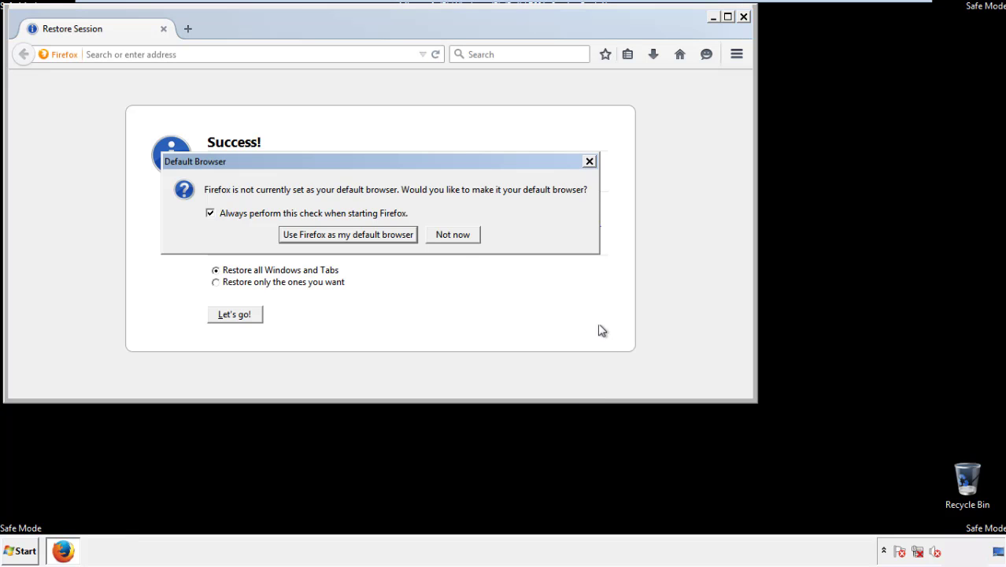
Step: Decline the default-browser prompt, close Firefox, and select the Chrome desktop shortcut
{"action": "left_click", "coordinate": [454, 236]}
{"action": "left_click", "coordinate": [742, 16]}
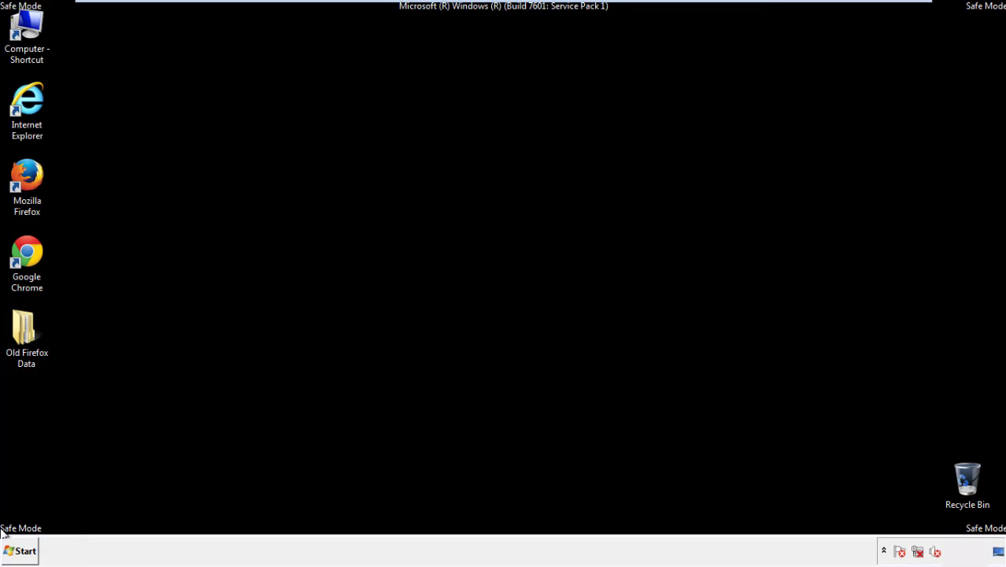
{"action": "left_click", "coordinate": [25, 252]}
Step: Launch Chrome and open Clear browsing data from Settings' History page
{"action": "double_click", "coordinate": [24, 251]}
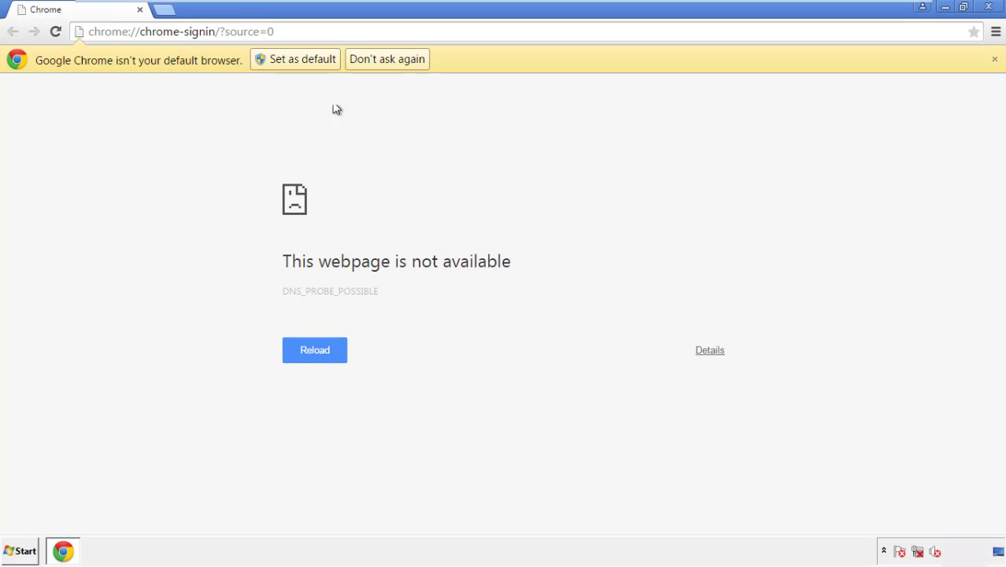
{"action": "left_click", "coordinate": [405, 64]}
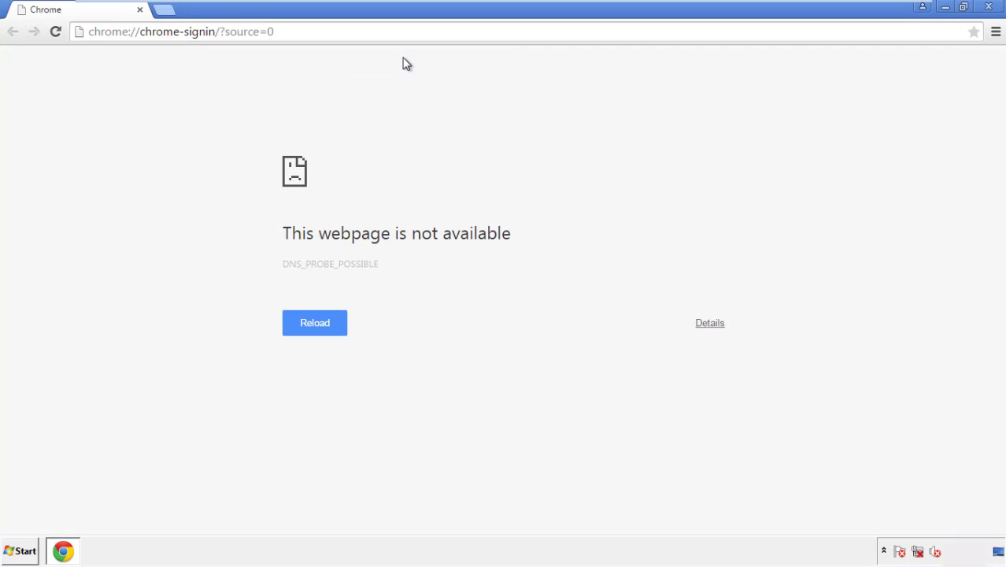
{"action": "left_click", "coordinate": [997, 33]}
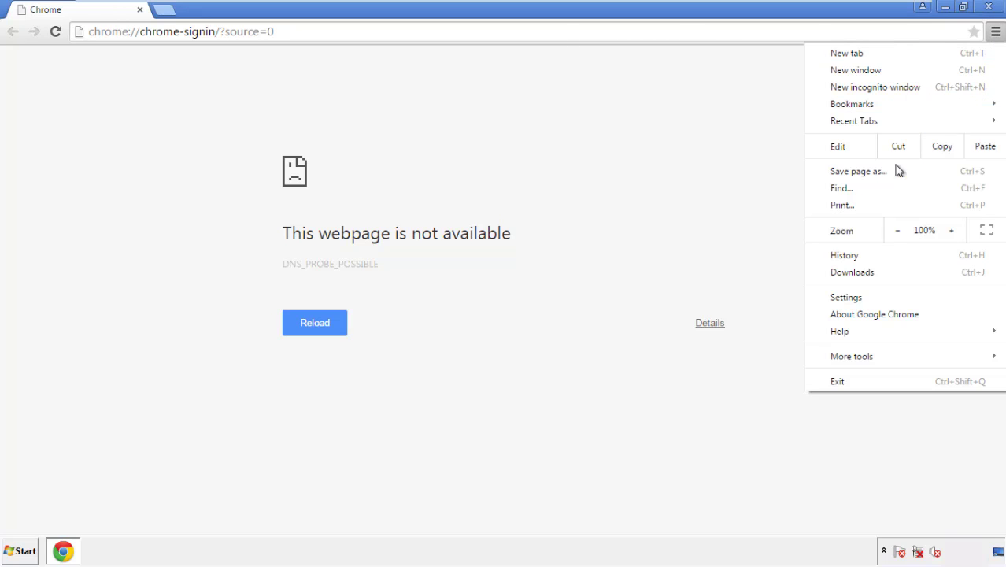
{"action": "left_click", "coordinate": [850, 297]}
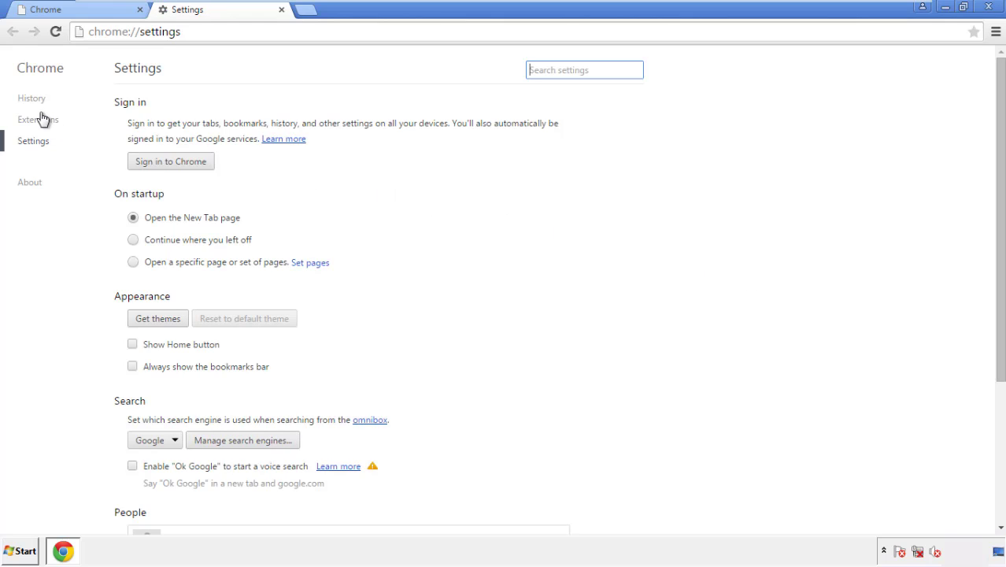
{"action": "left_click", "coordinate": [33, 98]}
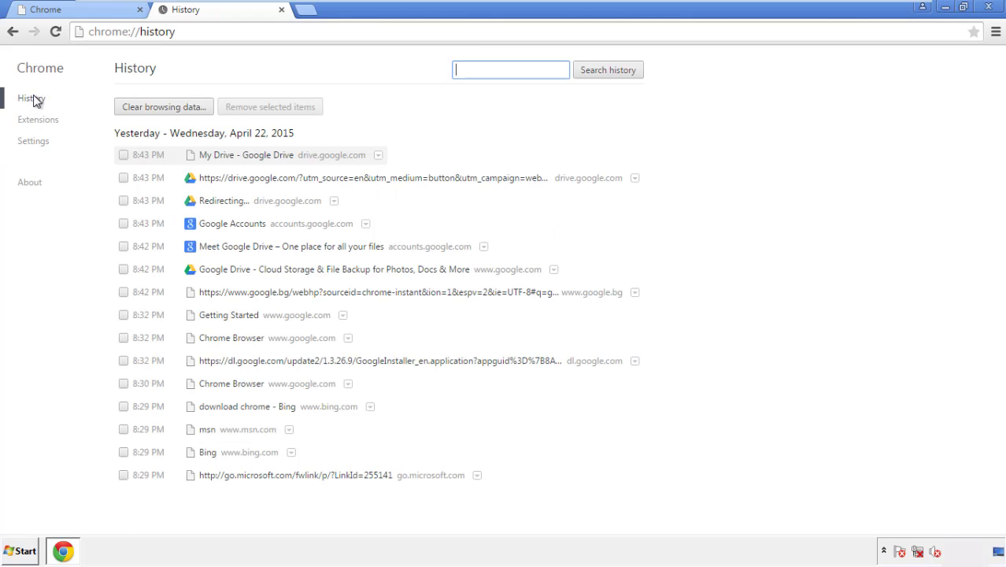
{"action": "left_click", "coordinate": [151, 110]}
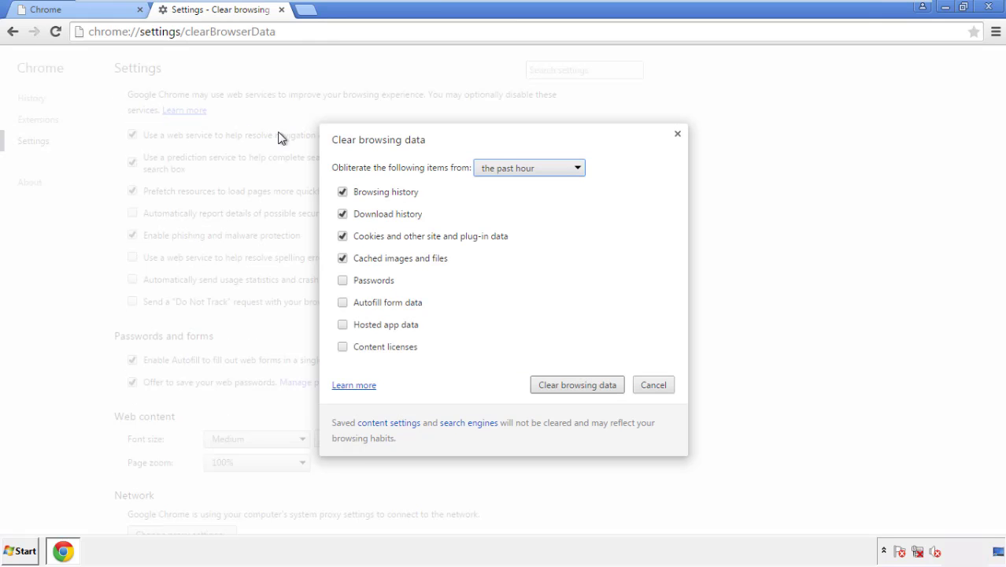
Step: Clear Chrome browsing data from the beginning of time, including autofill form data
{"action": "left_click", "coordinate": [505, 170]}
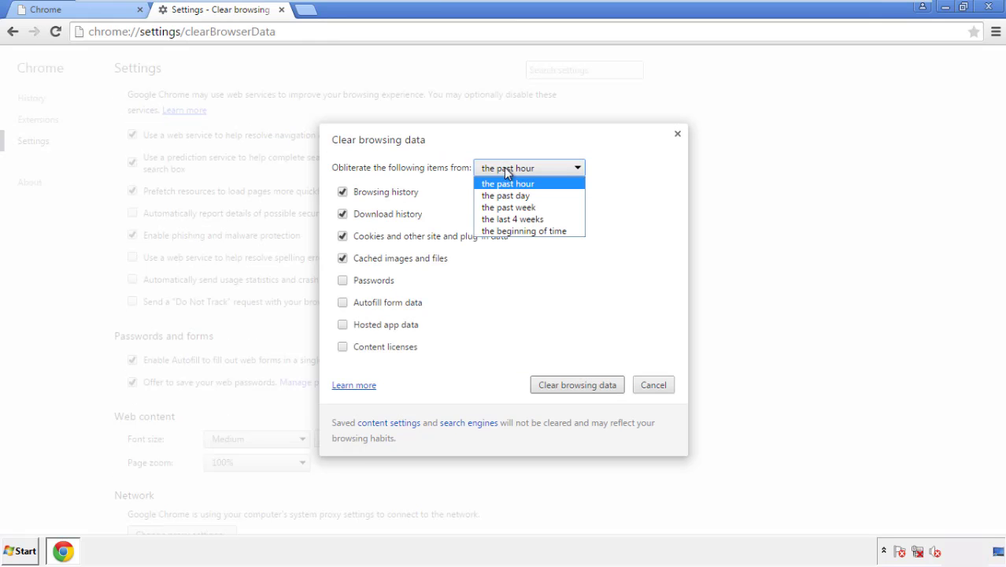
{"action": "left_click", "coordinate": [504, 231]}
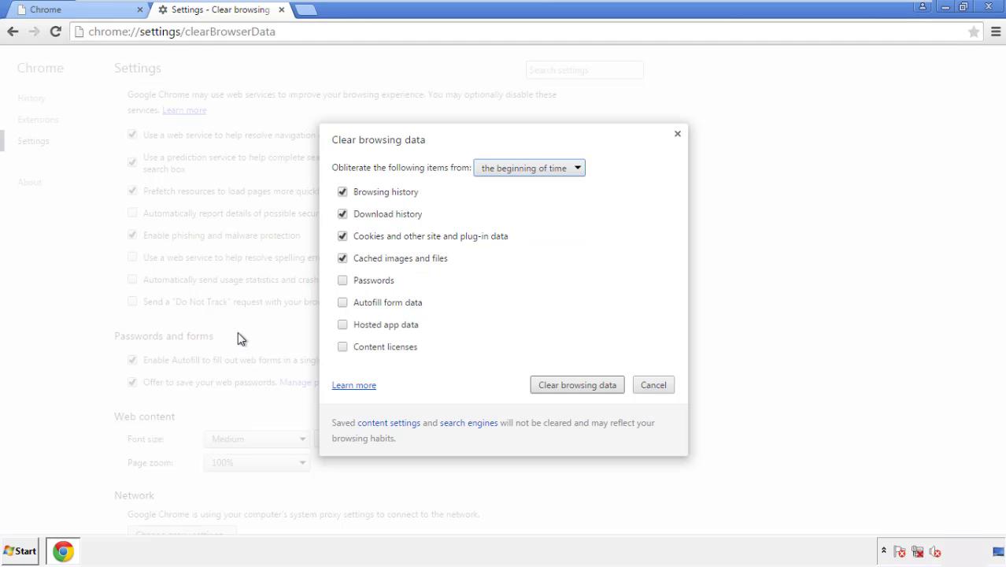
{"action": "left_click", "coordinate": [343, 303]}
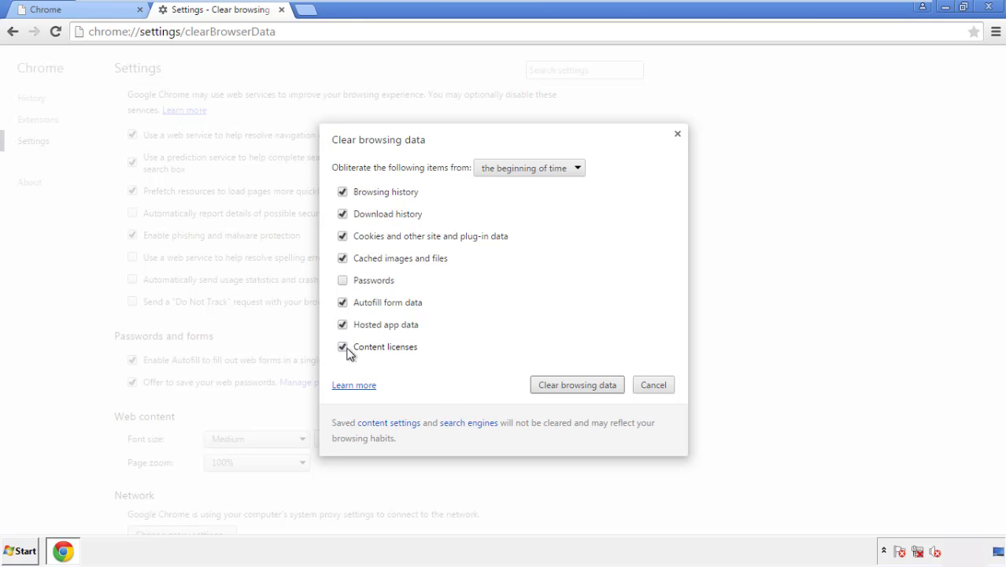
{"action": "left_click", "coordinate": [560, 384]}
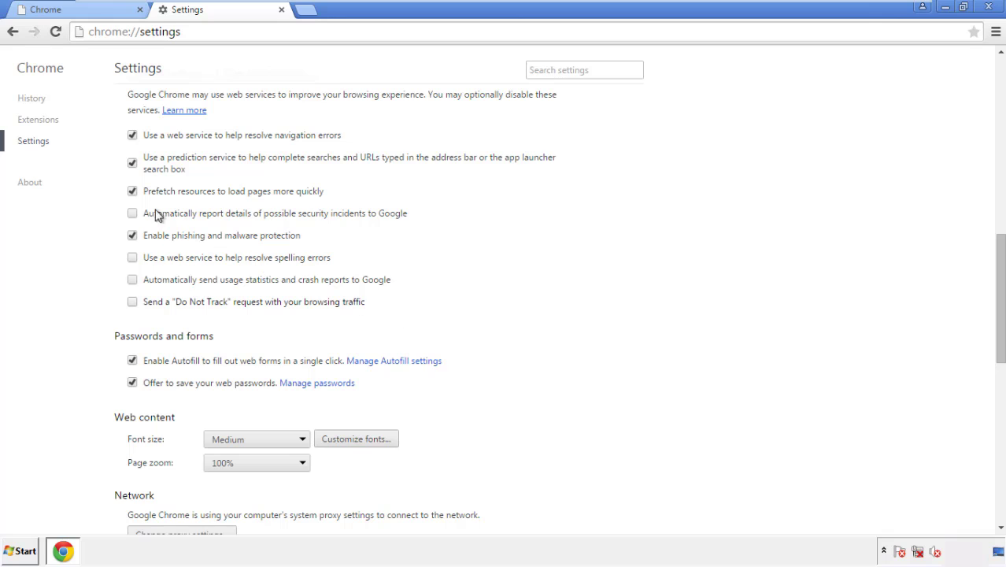
Step: Reset Chrome's settings to their defaults and close the browser
{"action": "left_click_drag", "start_coordinate": [1000, 250], "coordinate": [997, 421]}
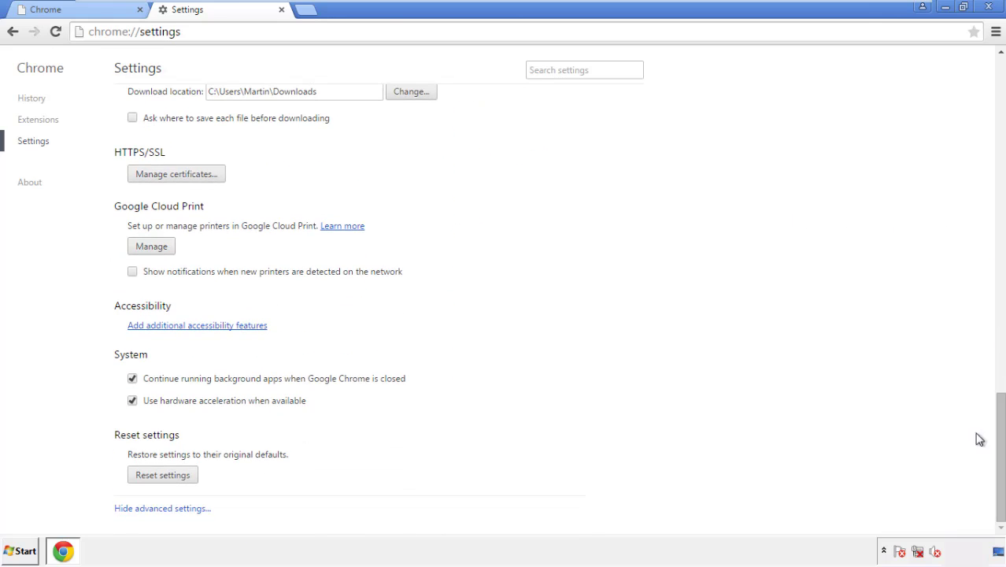
{"action": "left_click", "coordinate": [190, 482]}
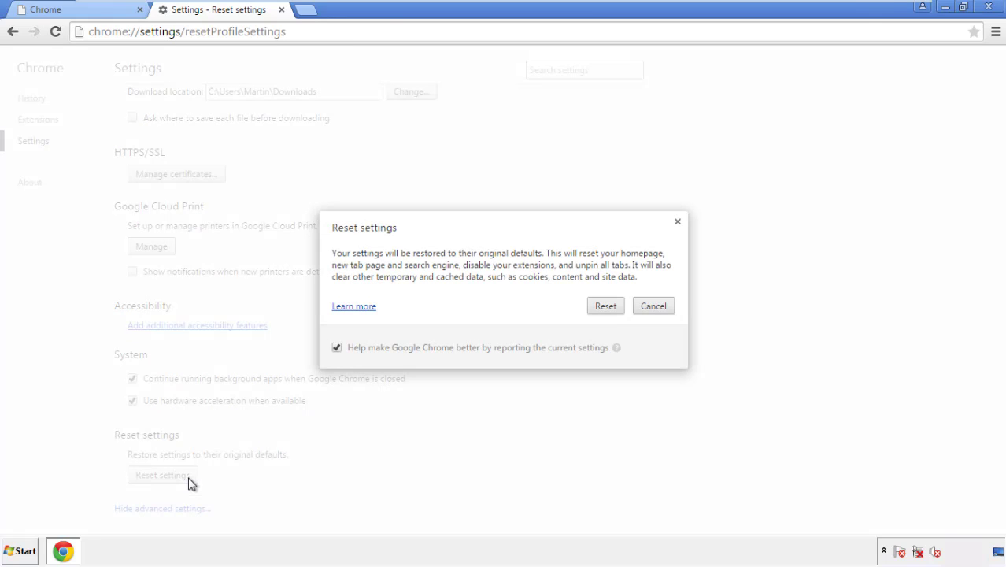
{"action": "left_click", "coordinate": [606, 306]}
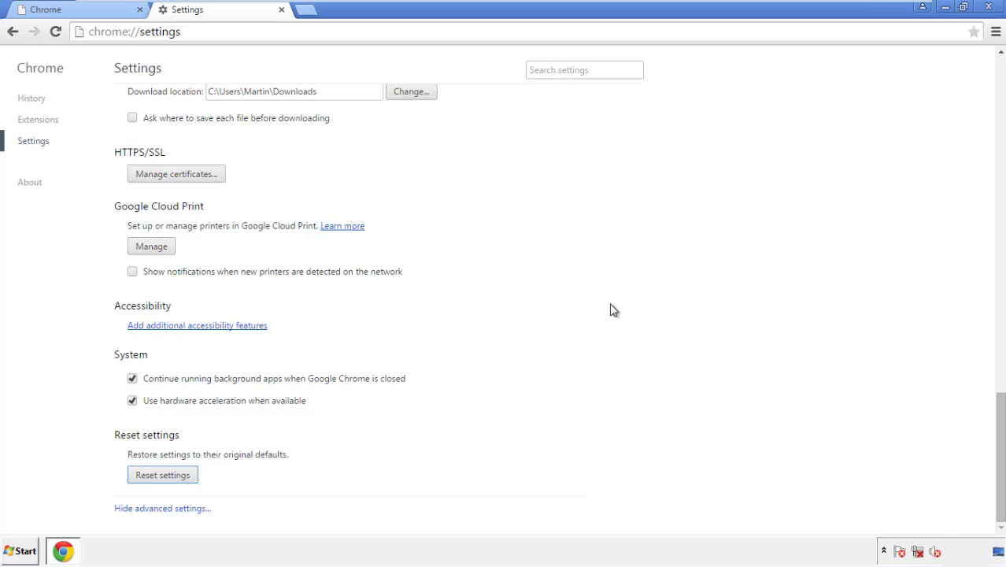
{"action": "left_click", "coordinate": [984, 7]}
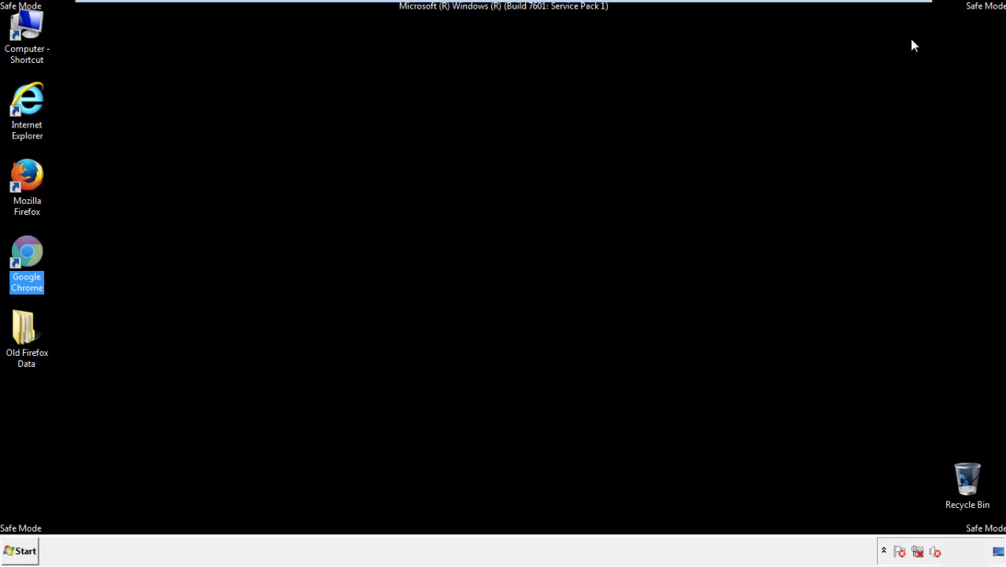
Step: Remove the Search Mine extension in Firefox's Add-ons manager, then close Firefox
{"action": "left_click", "coordinate": [542, 254]}
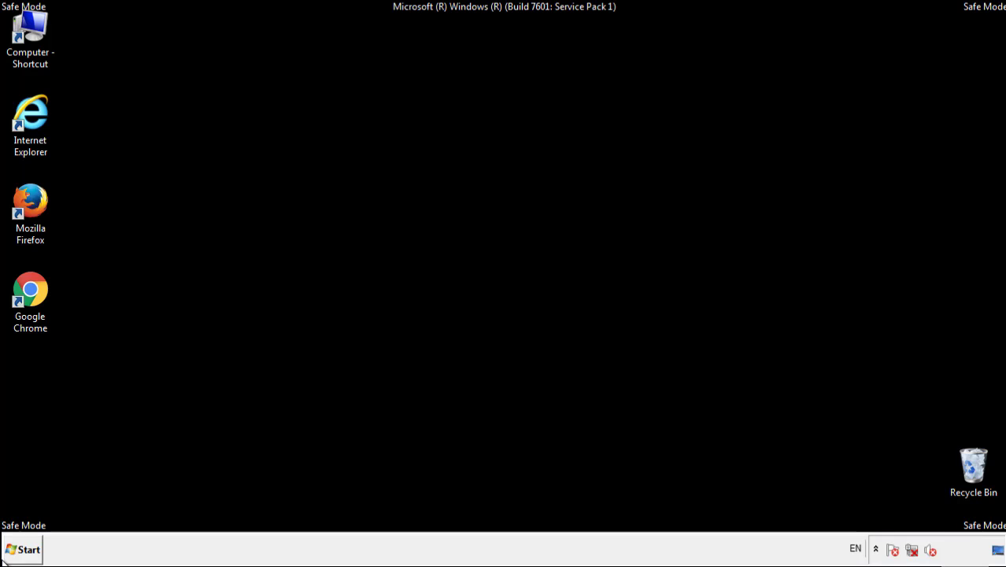
{"action": "double_click", "coordinate": [39, 195]}
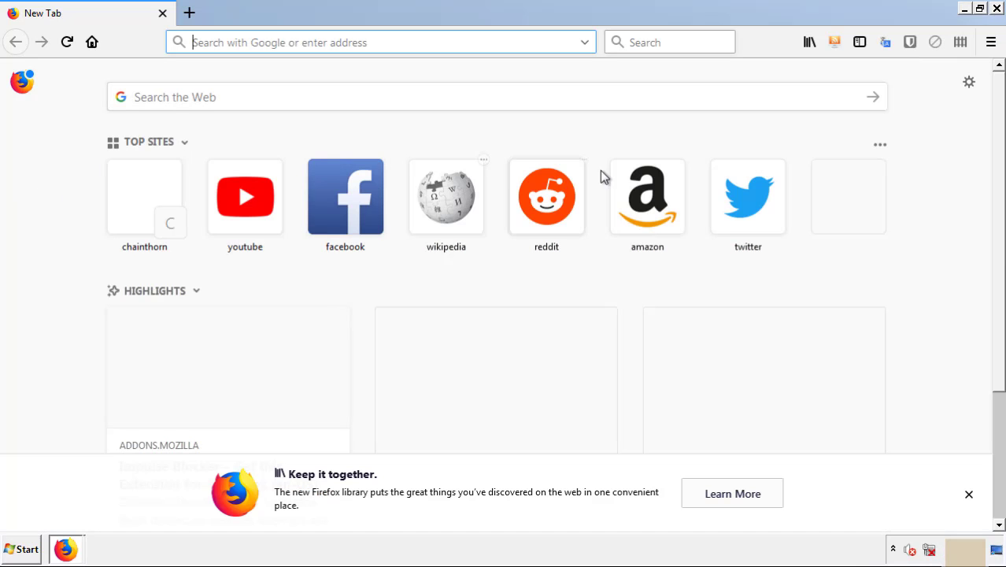
{"action": "left_click", "coordinate": [991, 42]}
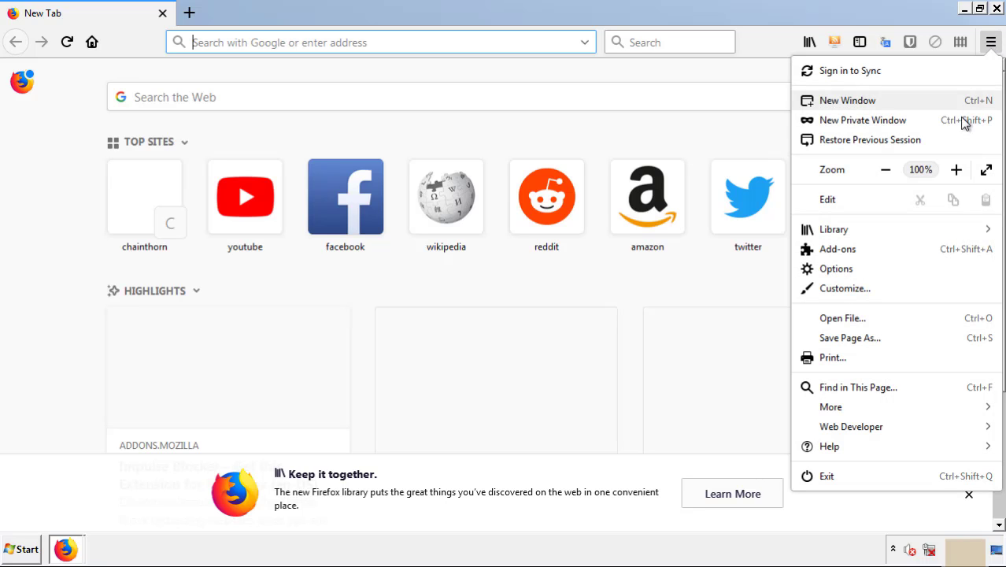
{"action": "left_click", "coordinate": [929, 252]}
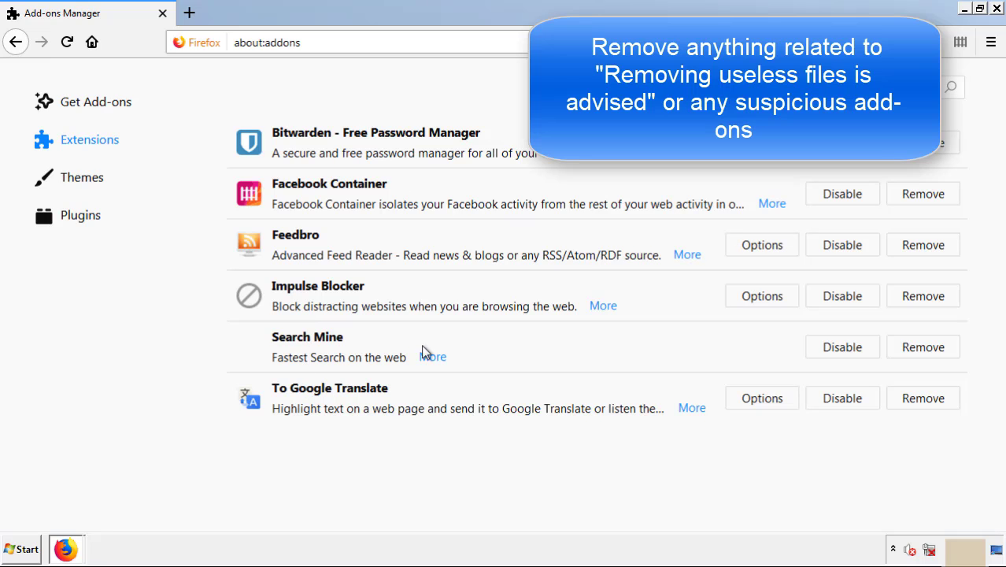
{"action": "left_click", "coordinate": [920, 349]}
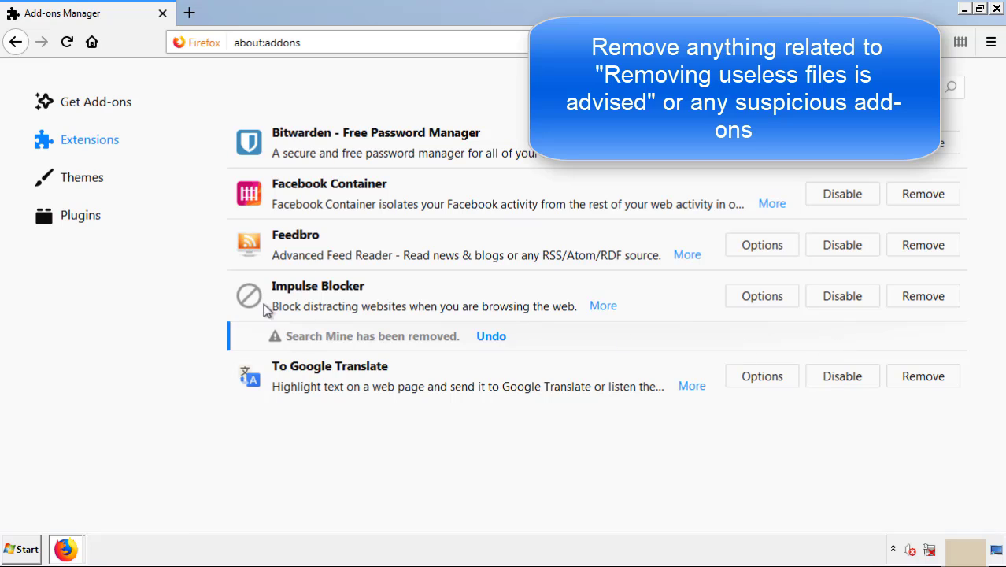
{"action": "left_click", "coordinate": [997, 9]}
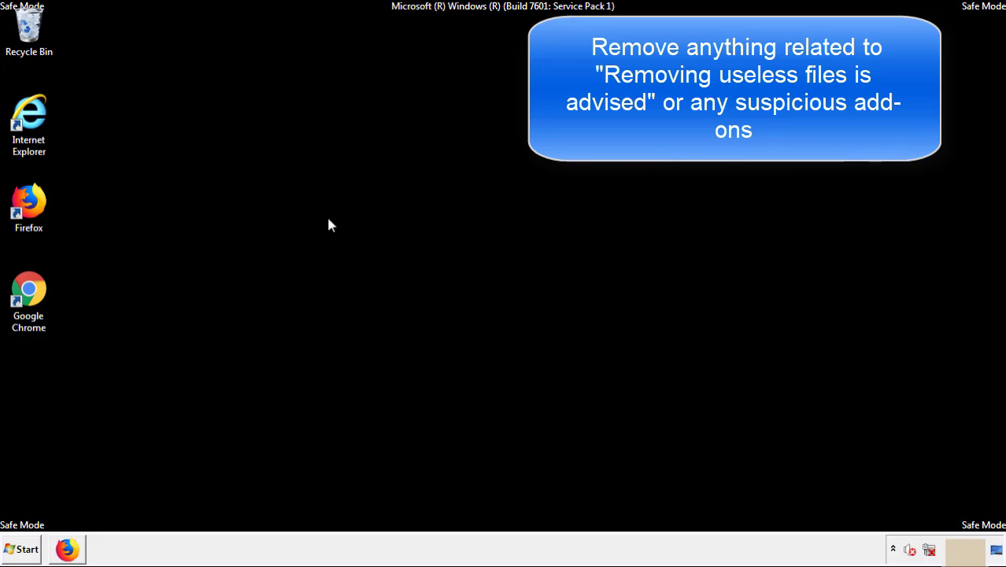
Step: Remove the Search Mine extension from Chrome's Extensions page
{"action": "double_click", "coordinate": [27, 307]}
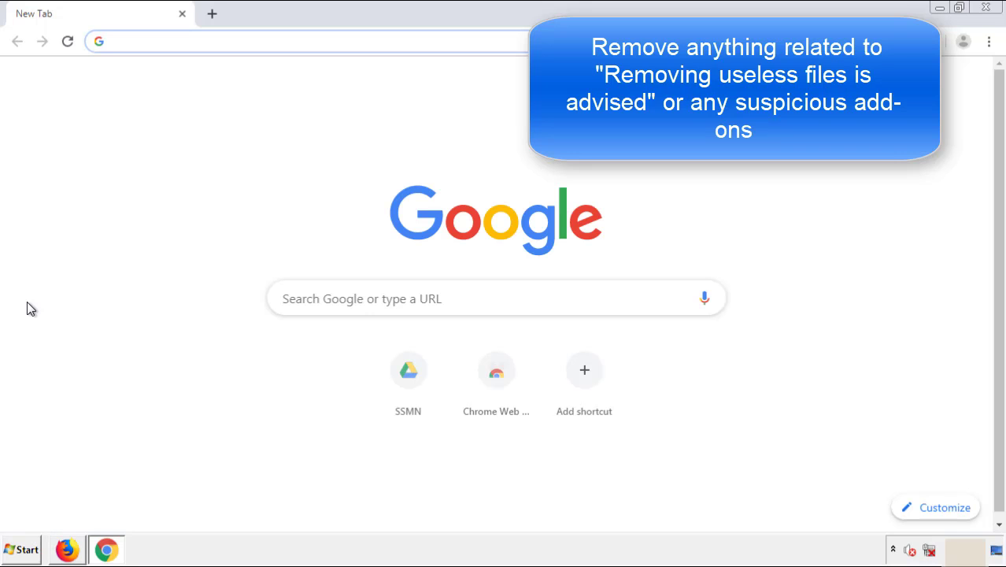
{"action": "left_click", "coordinate": [989, 41]}
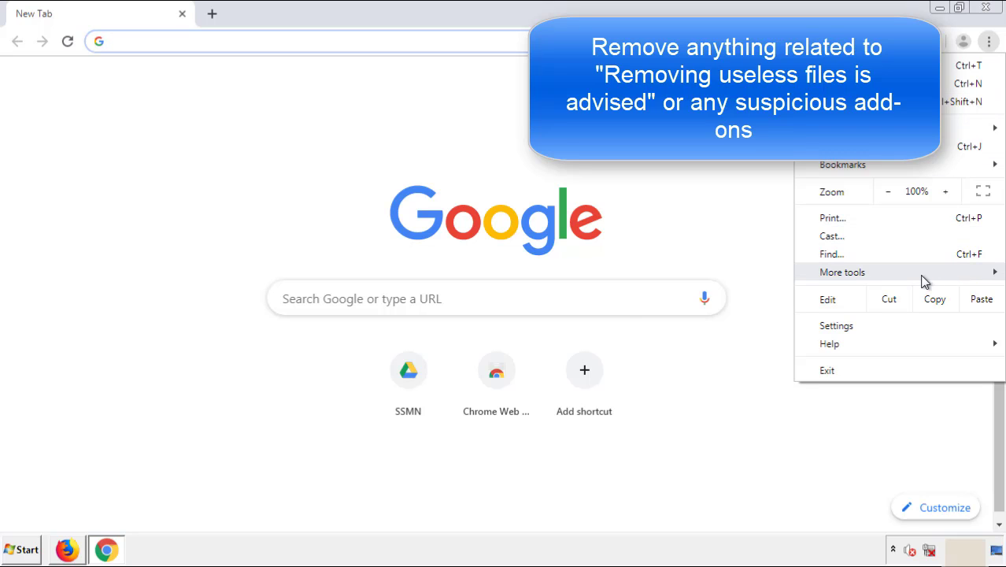
{"action": "mouse_move", "coordinate": [903, 278]}
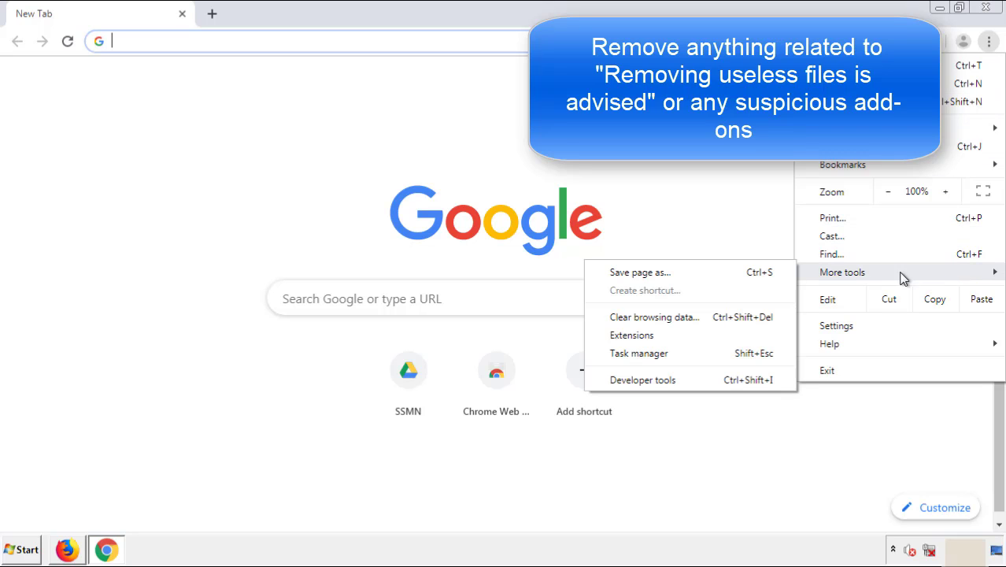
{"action": "left_click", "coordinate": [640, 335]}
{"action": "scroll", "coordinate": [237, 228], "scroll_direction": "down", "scroll_amount": 10}
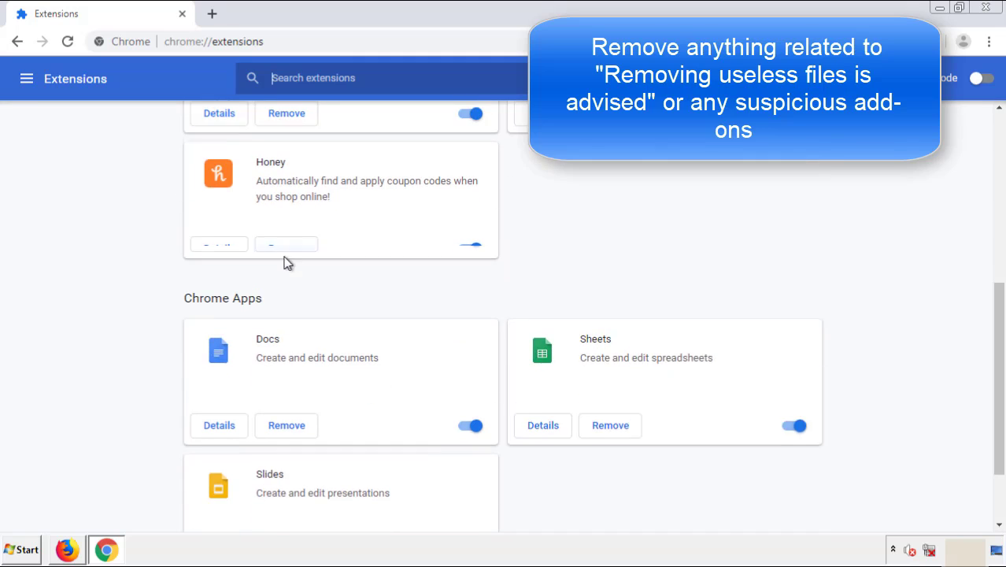
{"action": "scroll", "coordinate": [382, 288], "scroll_direction": "up", "scroll_amount": 10}
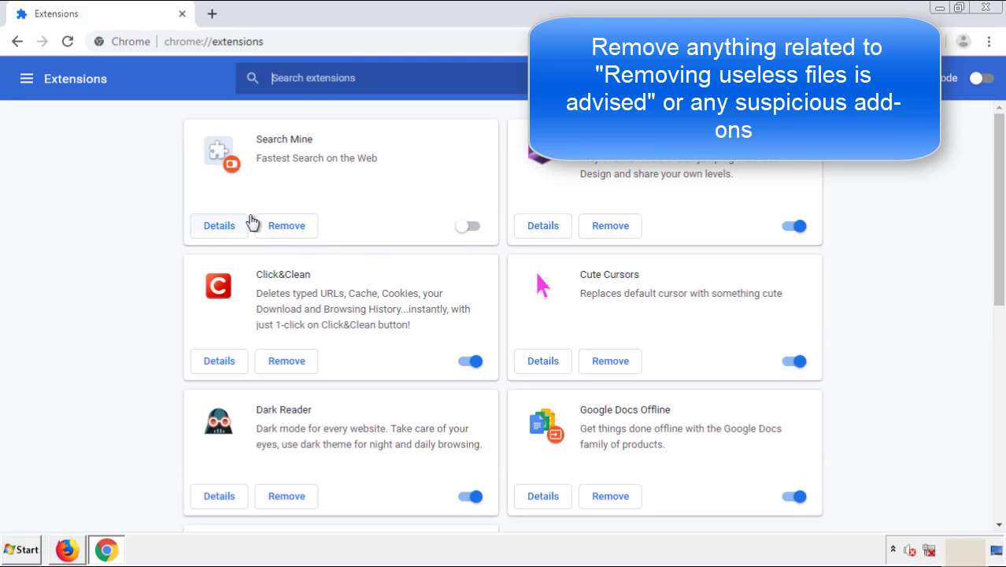
{"action": "left_click", "coordinate": [286, 227]}
{"action": "key", "text": "Return"}
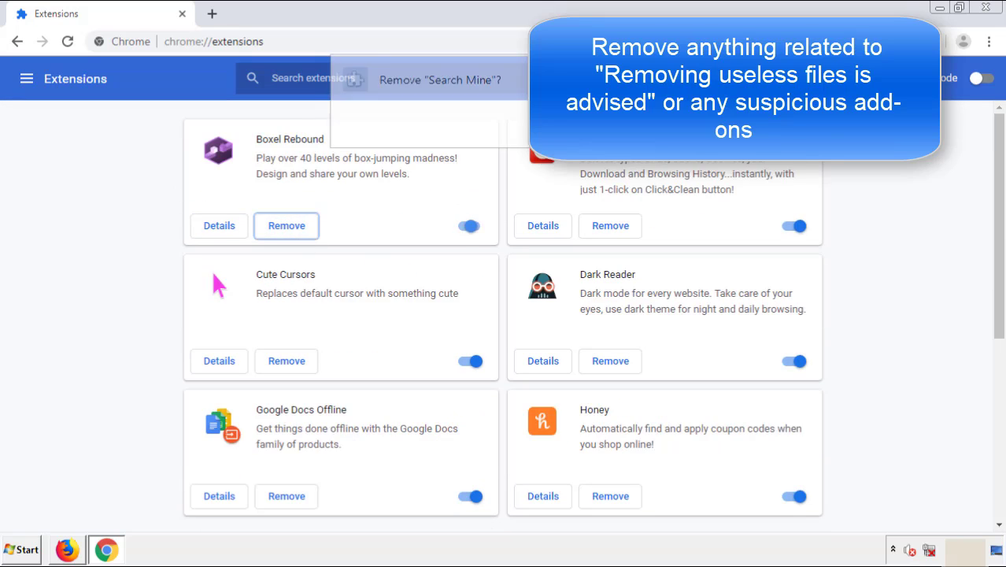
Step: Close Chrome and restart Windows
{"action": "left_click", "coordinate": [993, 11]}
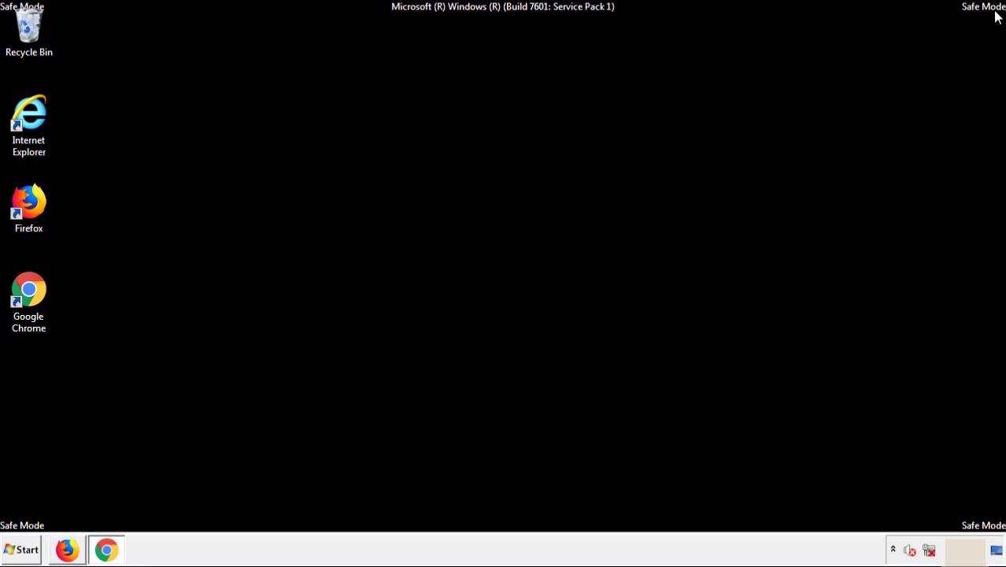
{"action": "left_click", "coordinate": [26, 553]}
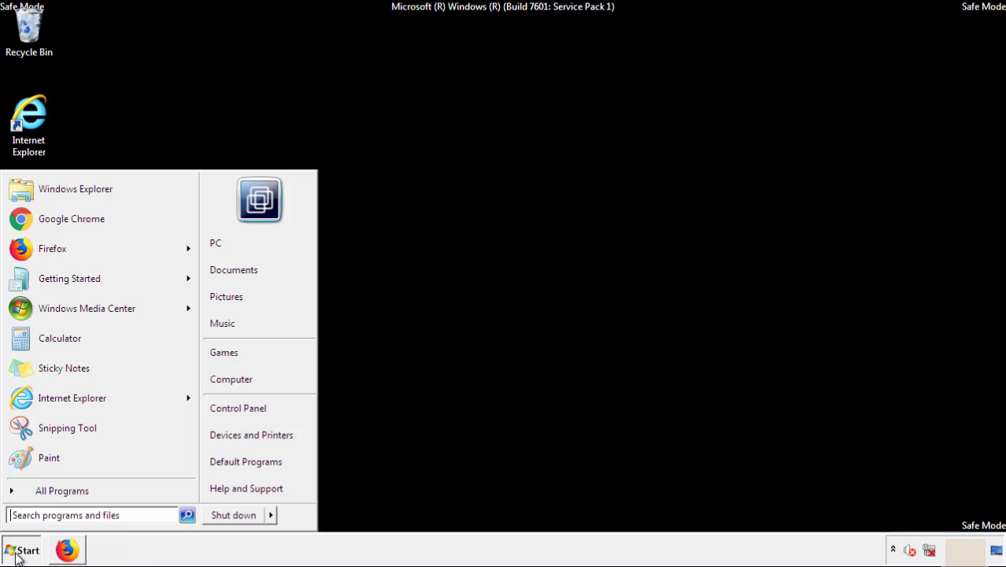
{"action": "left_click", "coordinate": [272, 515]}
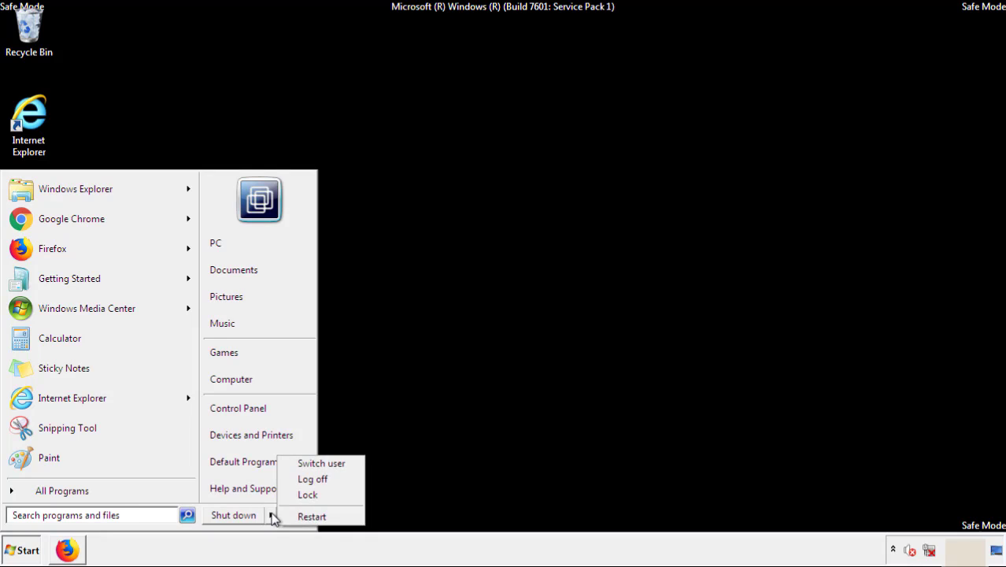
{"action": "left_click", "coordinate": [314, 517]}
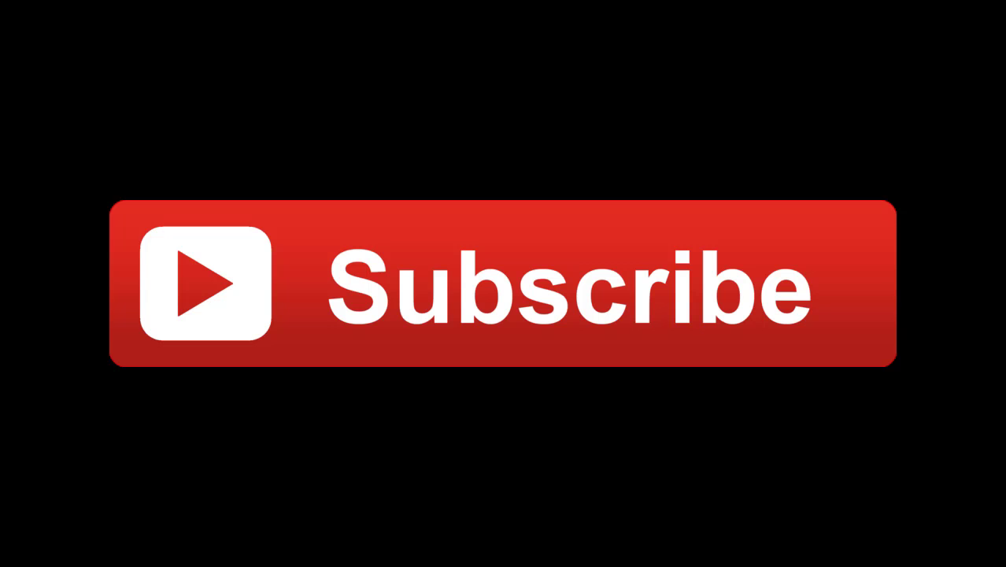